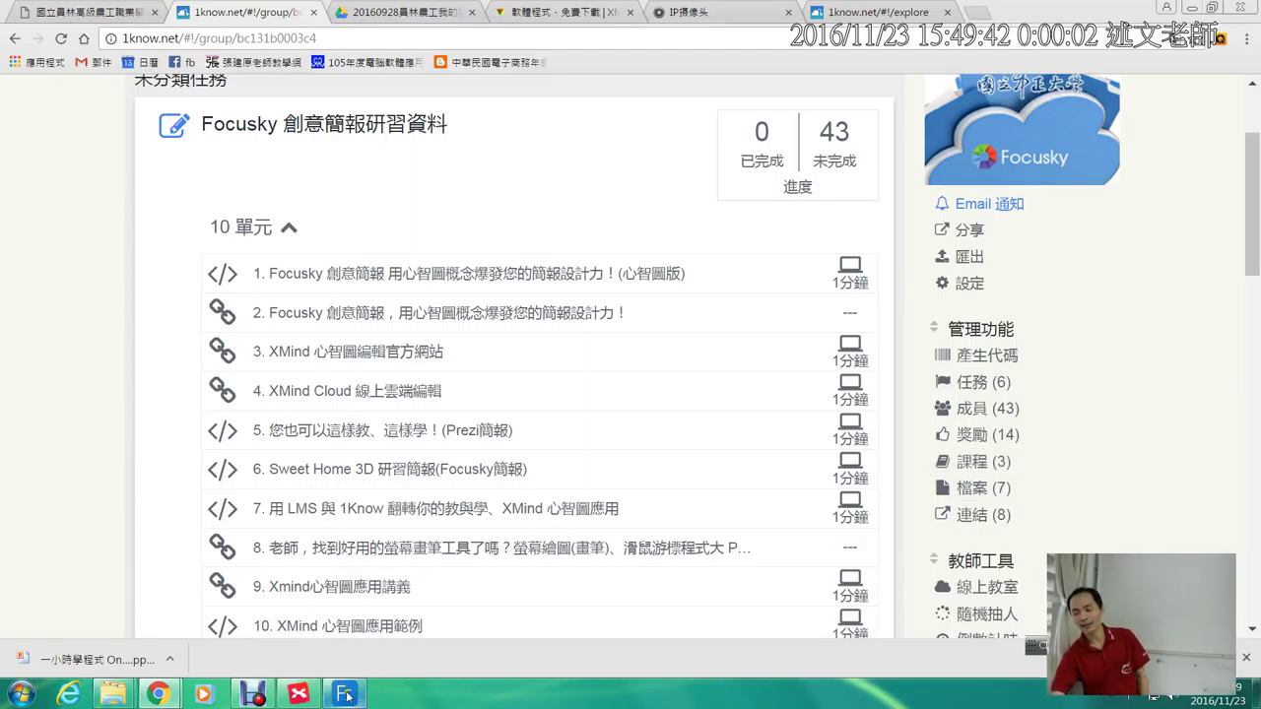
- Dismiss the download bar, reveal the Windows desktop and select the One Hour of Code .pptx
click(1249, 659)
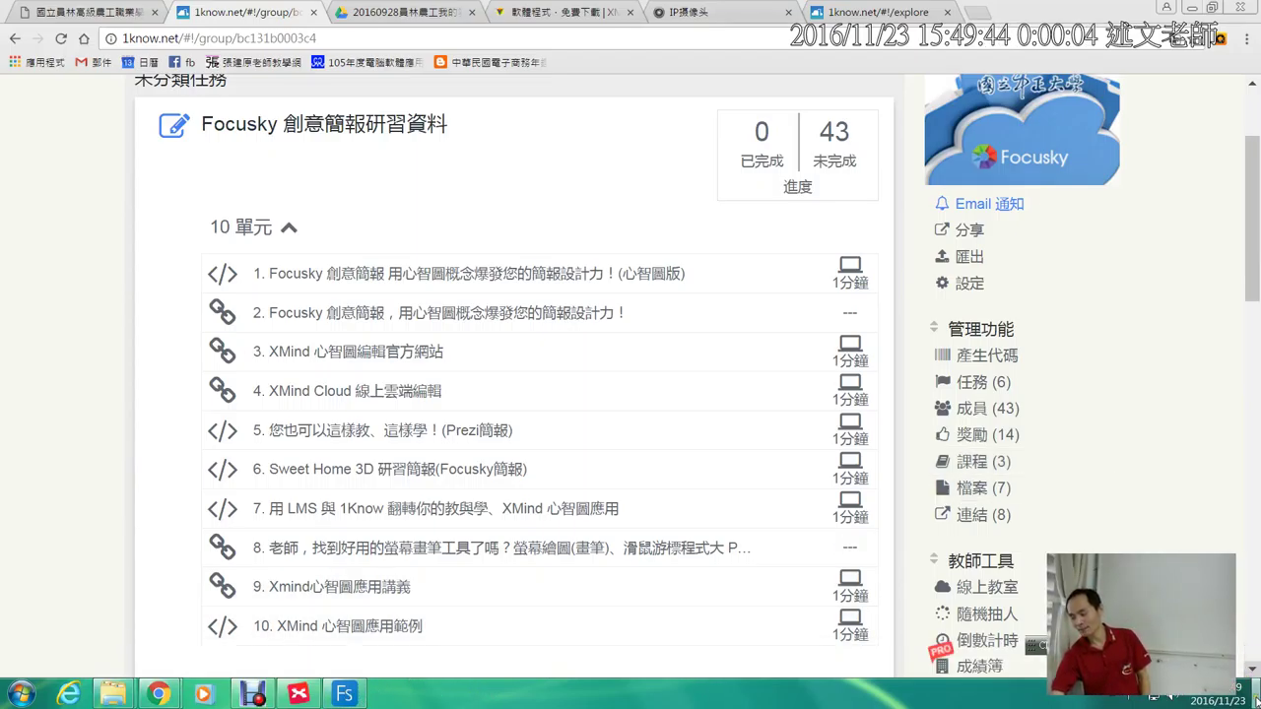
click(1255, 694)
click(529, 129)
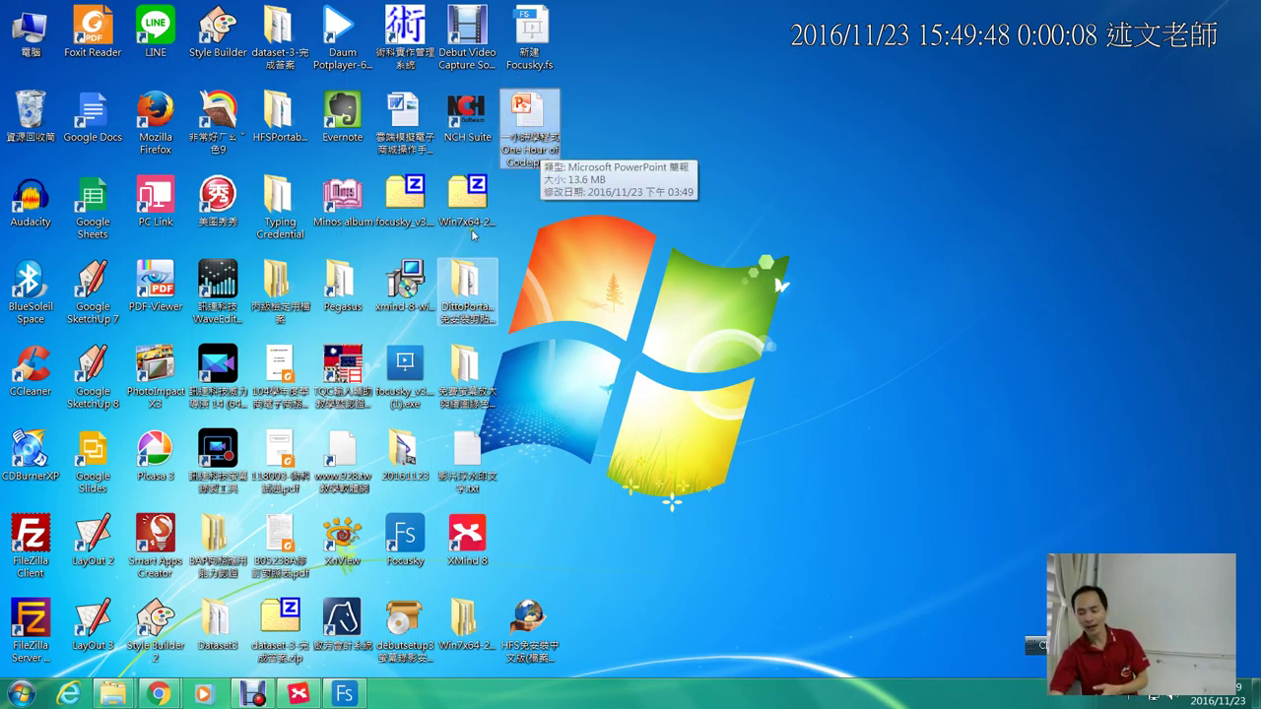
- Drag the One Hour of Code .pptx from the desktop into Focusky to start importing it
click(342, 695)
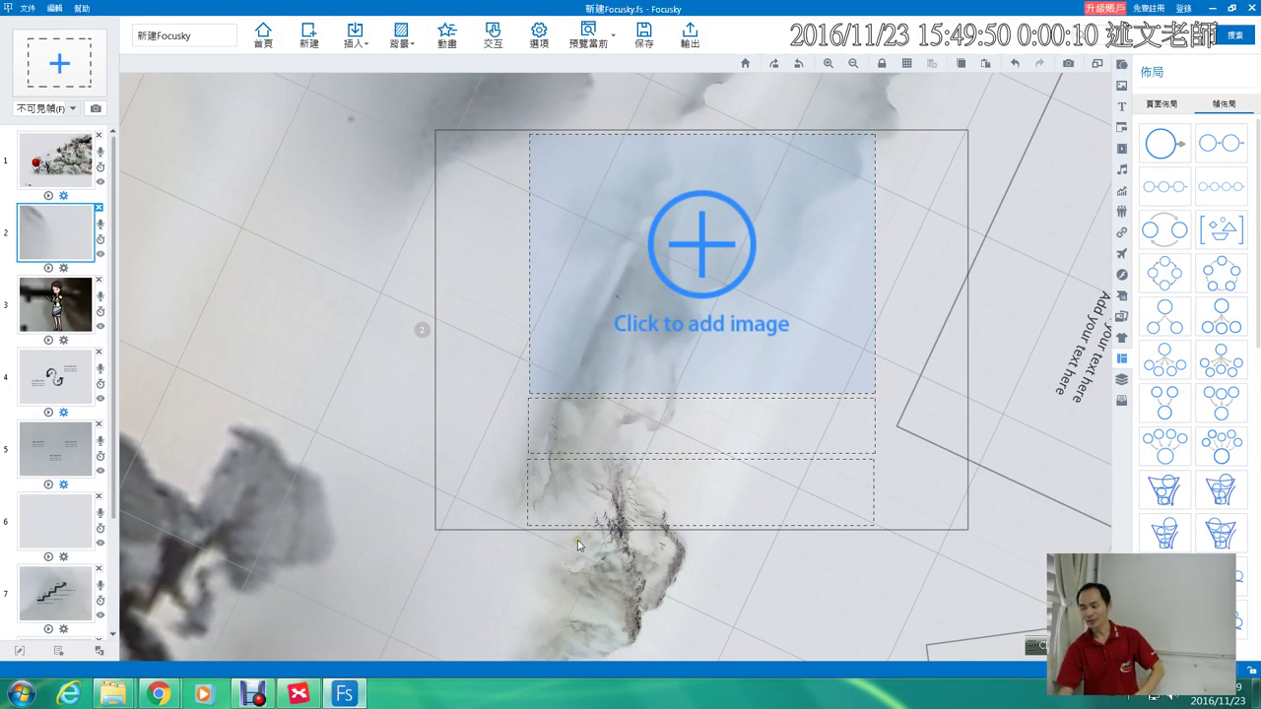
click(340, 694)
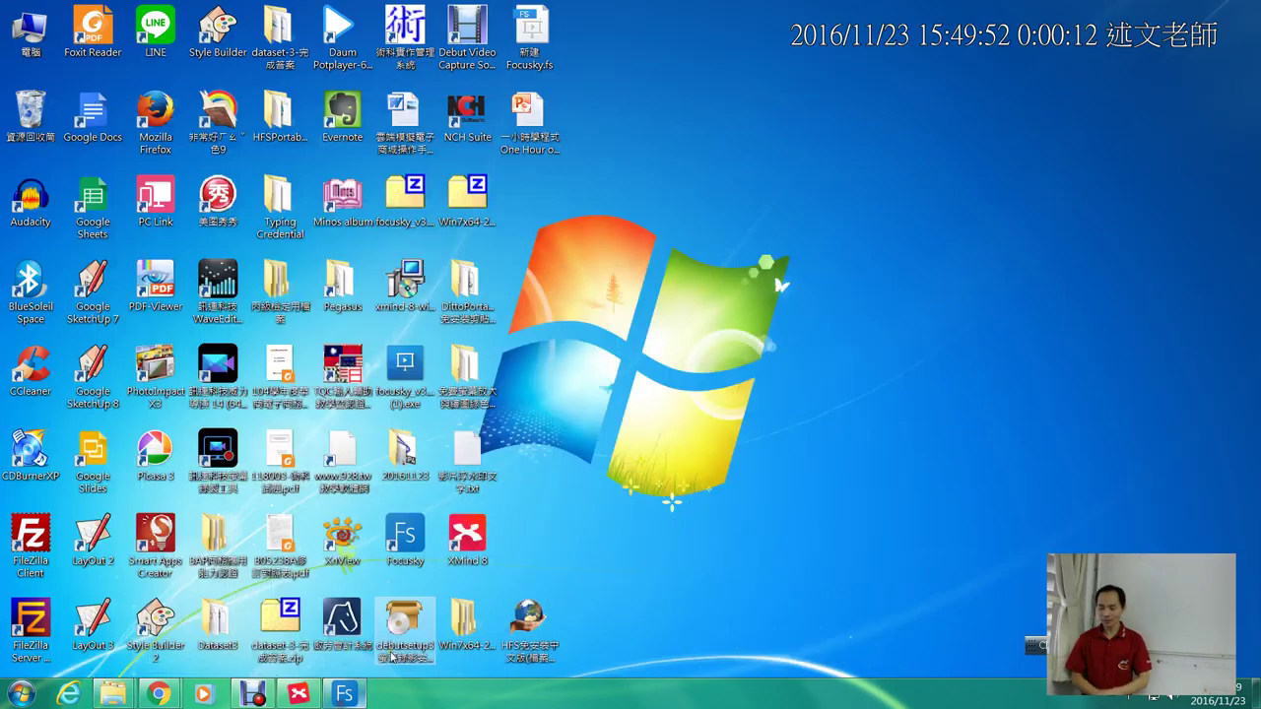
mouse_move(529, 123)
mouse_down()
mouse_move(347, 702)
mouse_move(487, 534)
mouse_up()
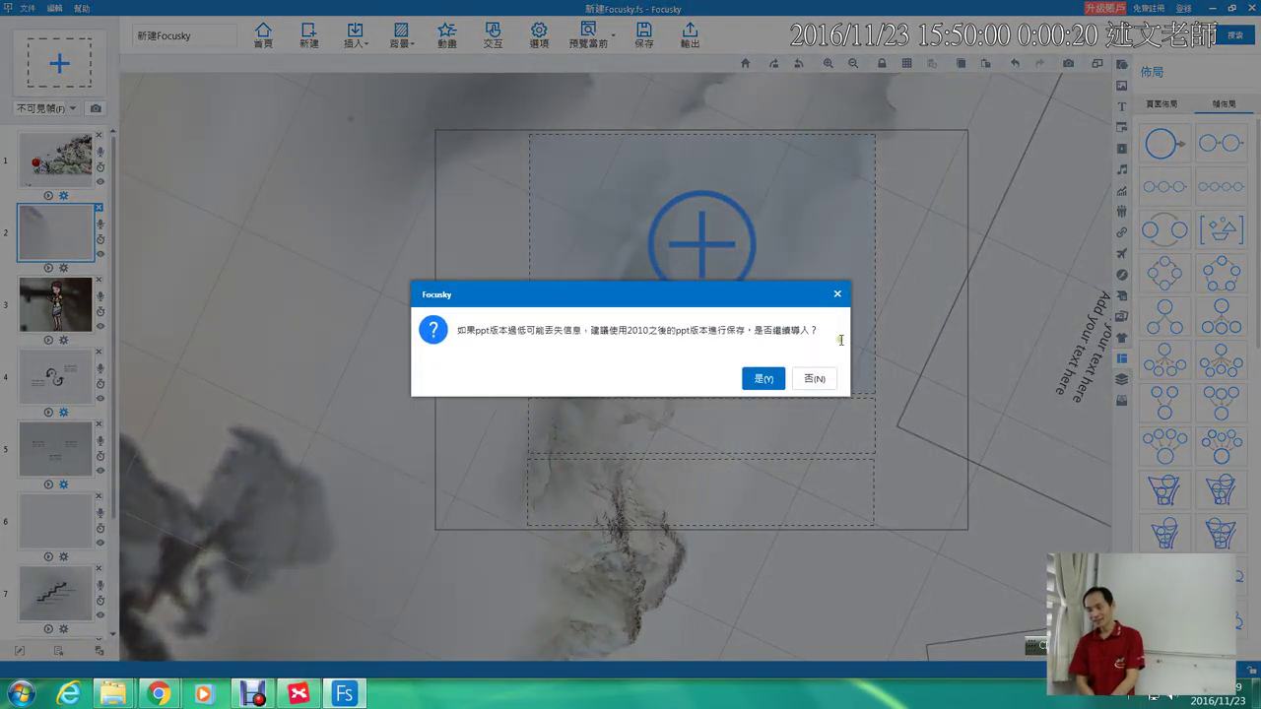
- Confirm the older-PowerPoint warning with 是(Y) so all 26 slides load into the wizard
click(766, 377)
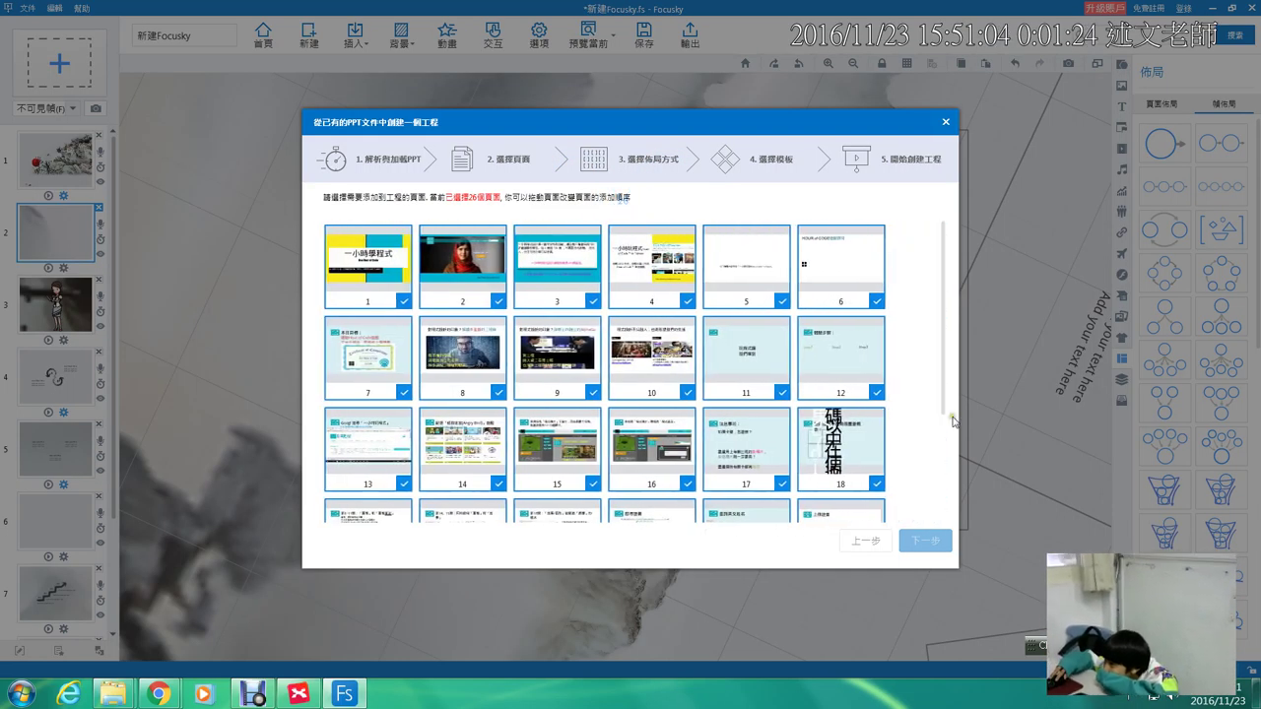
- Keep all slides, Circle Layout and the Autumn template to create 一小時學程式 One Hour of Code
click(934, 544)
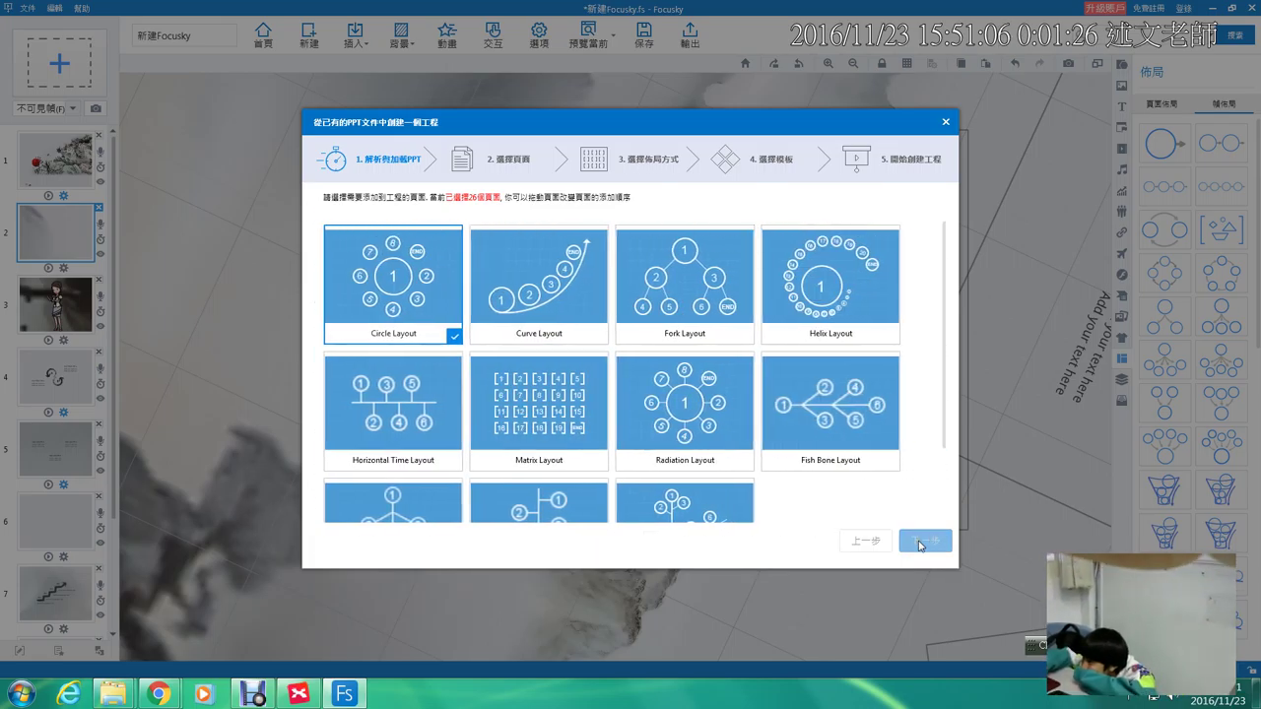
click(912, 544)
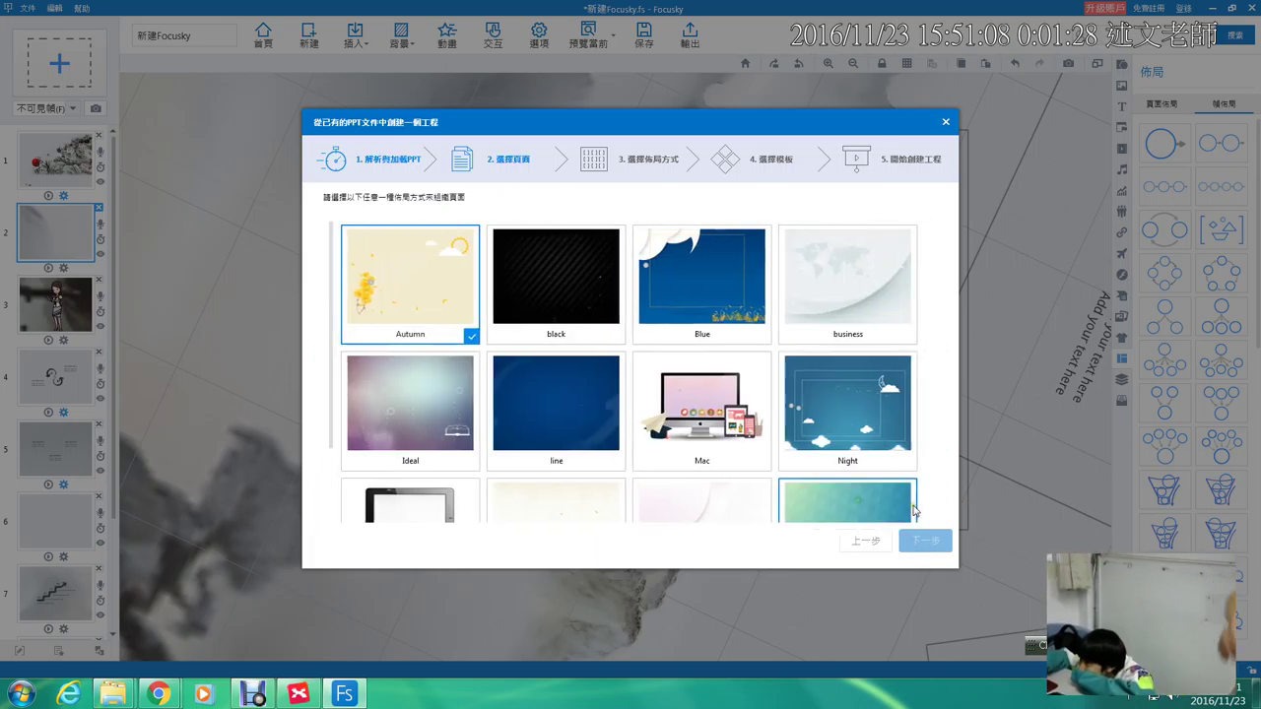
click(934, 541)
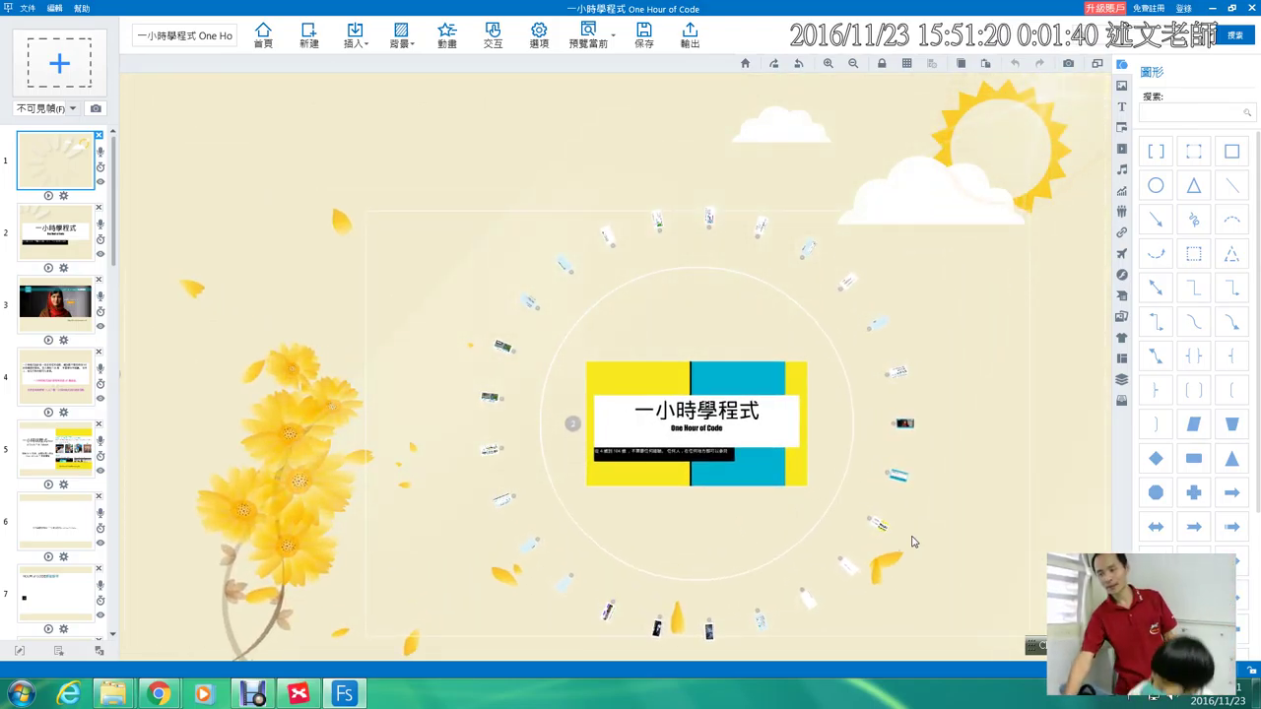
click(355, 37)
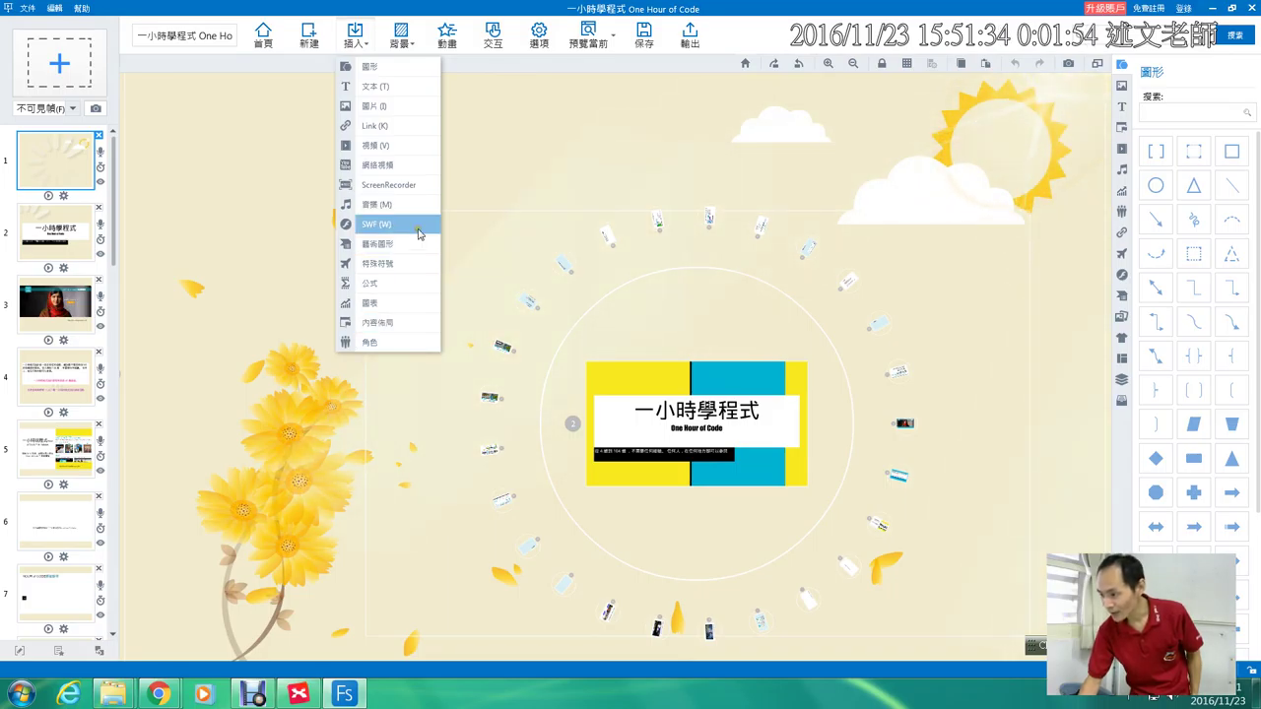
click(292, 63)
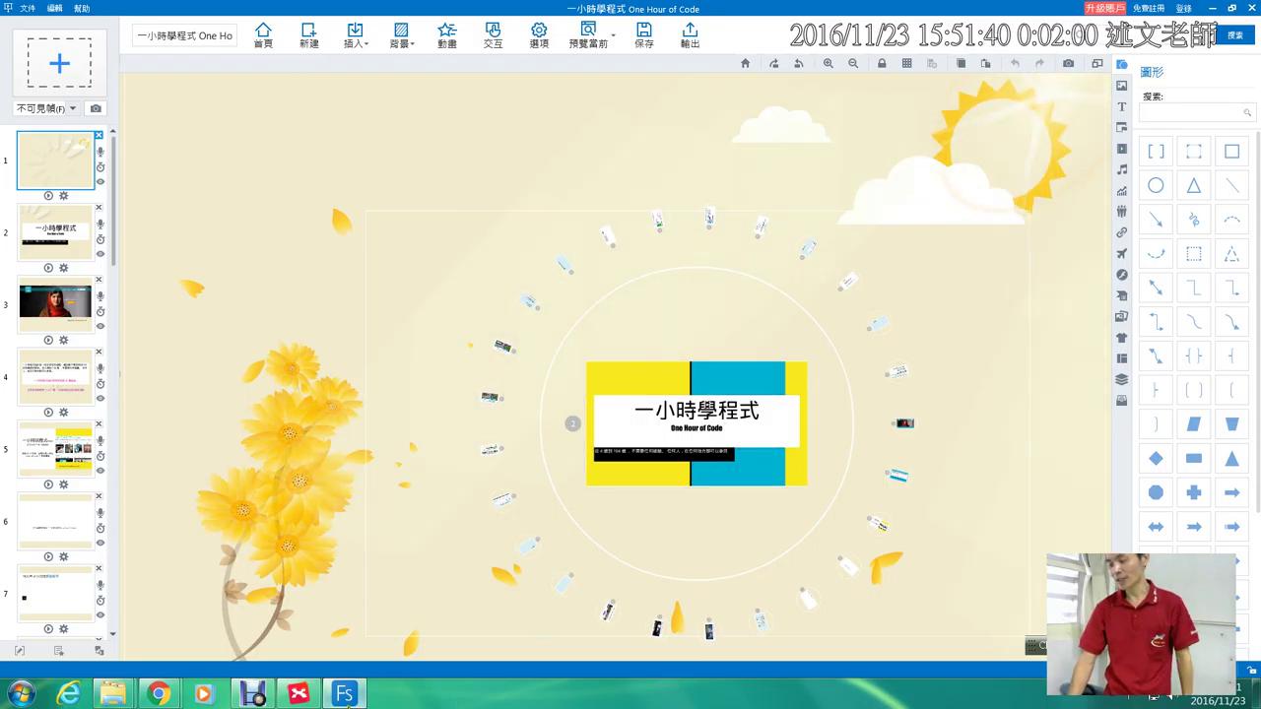
mouse_move(345, 698)
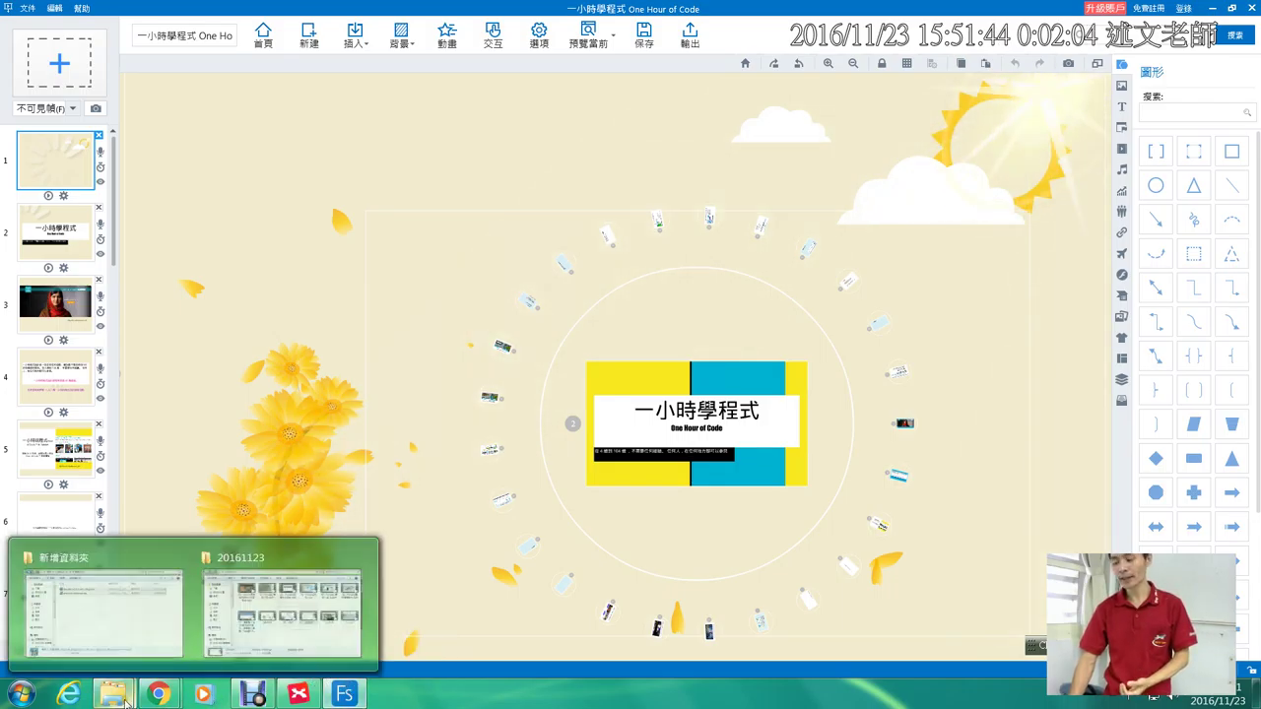
- Drag the One Hour of Code .pptx onto the open Focusky canvas again and confirm the import
click(1211, 8)
drag(553, 152, 347, 700)
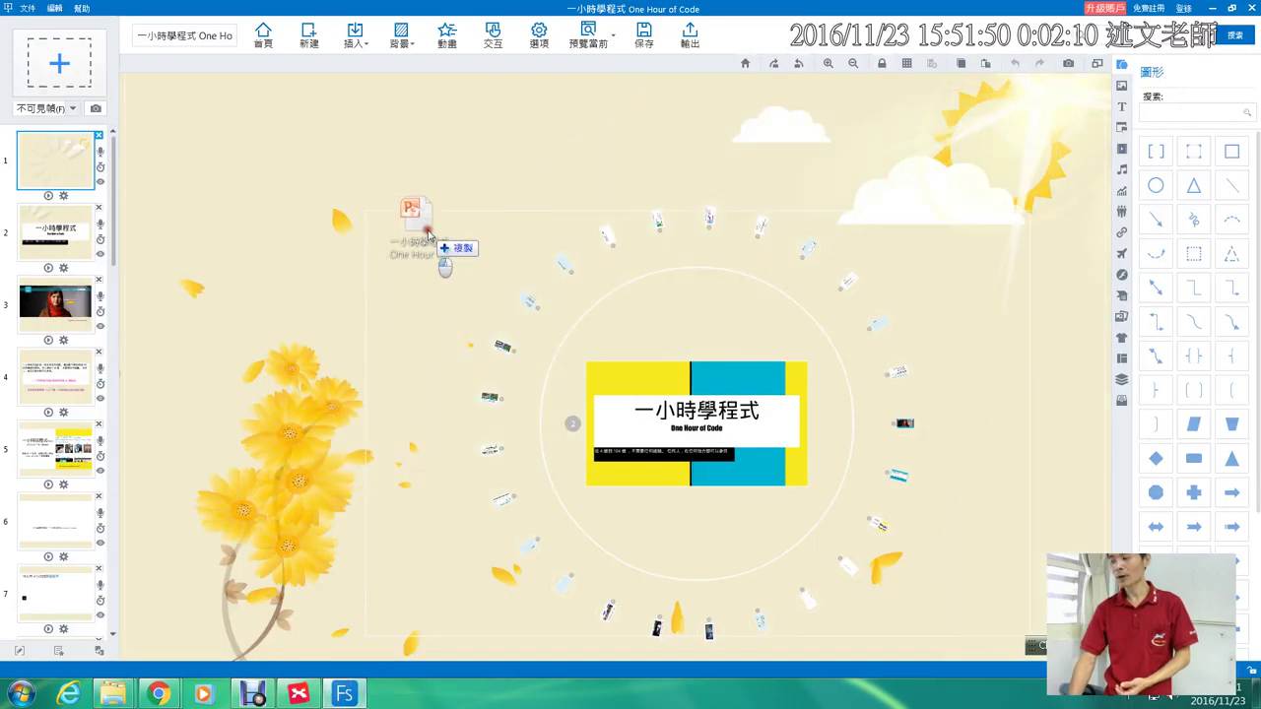
drag(347, 700, 579, 278)
key(Return)
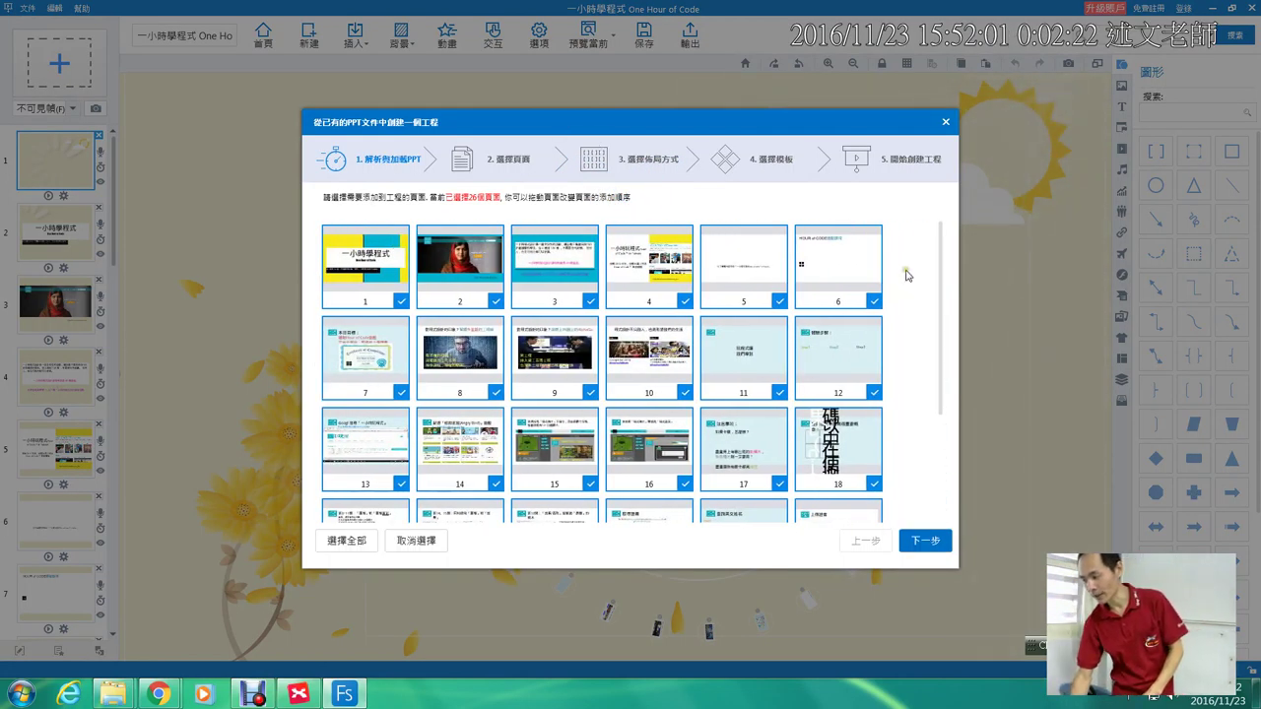
- Untick slides 1–5, 7, 8 and 10 in the import wizard
click(365, 266)
click(459, 266)
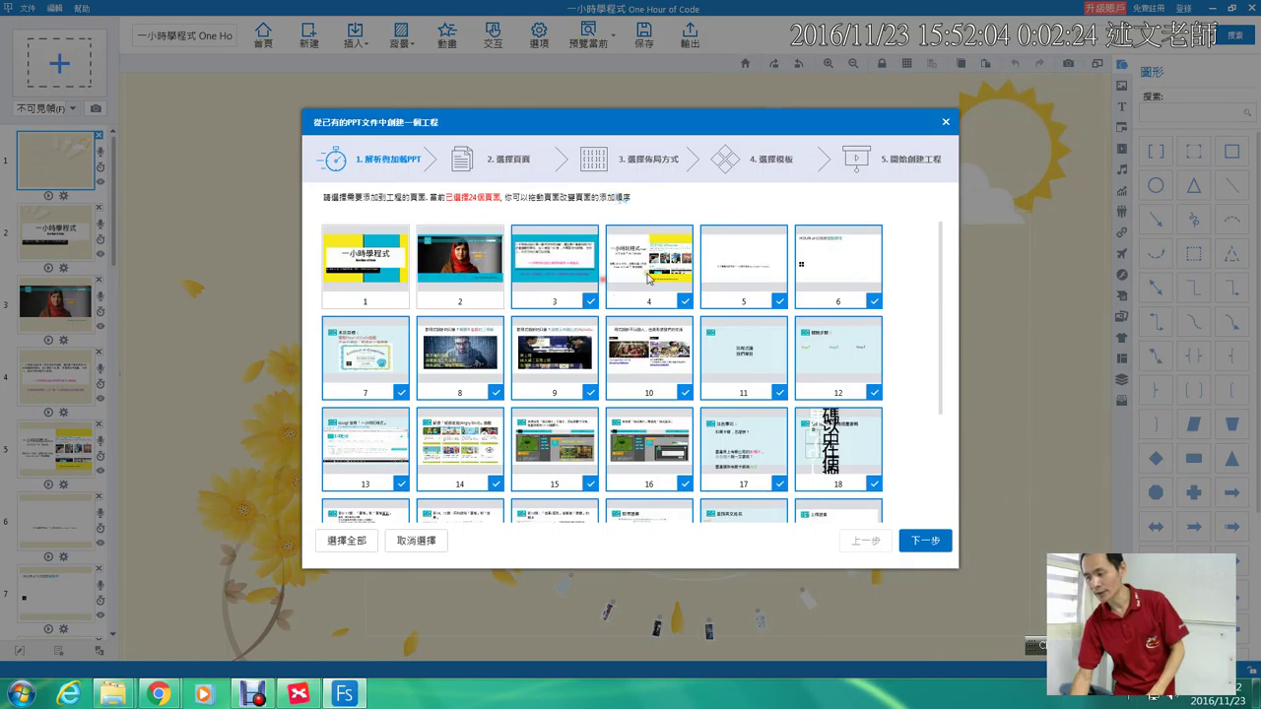
click(647, 279)
click(743, 266)
click(562, 288)
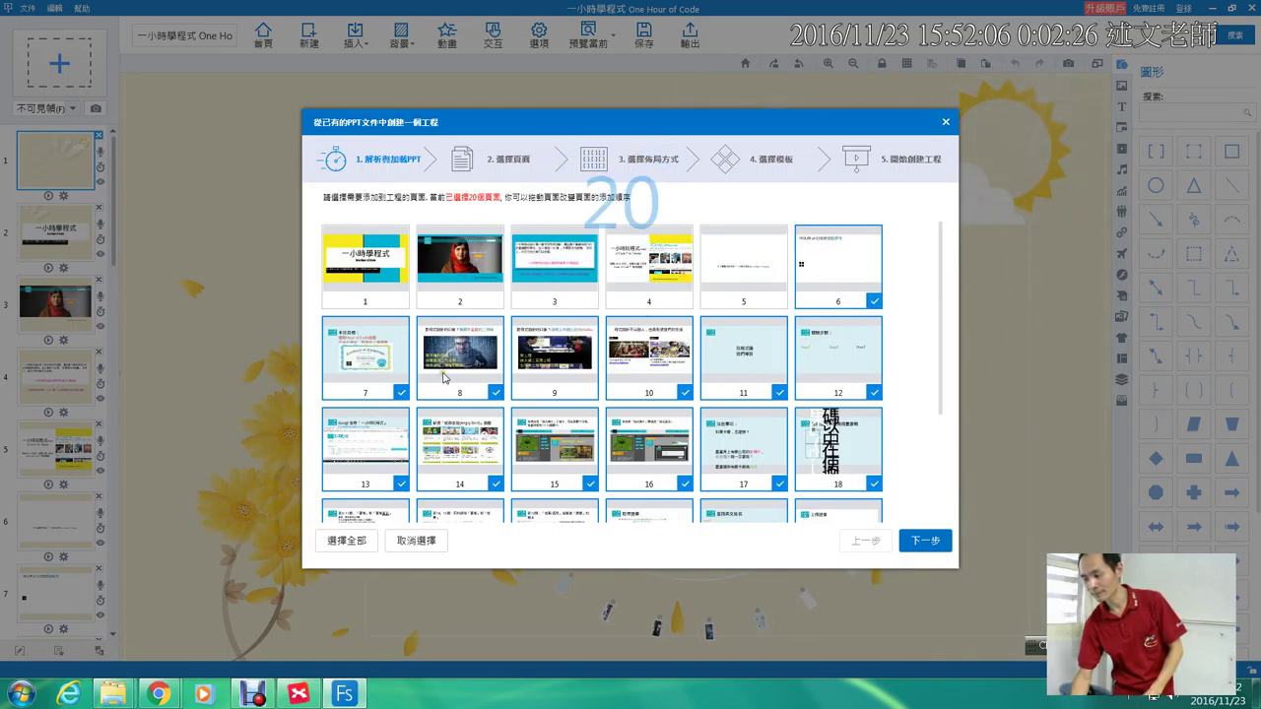
click(444, 377)
click(365, 355)
click(649, 355)
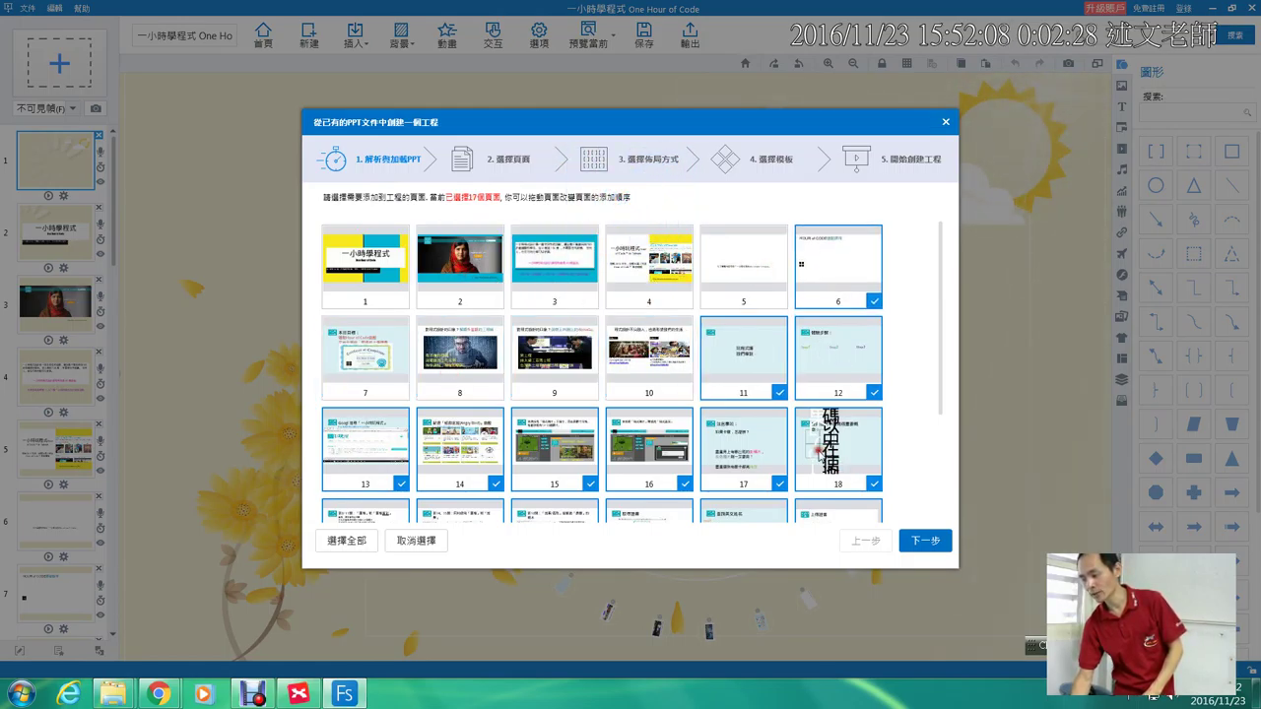
- Untick slides 16–21 and continue to the layout step with 11 slides kept
click(817, 451)
click(744, 451)
click(648, 453)
click(394, 519)
click(471, 517)
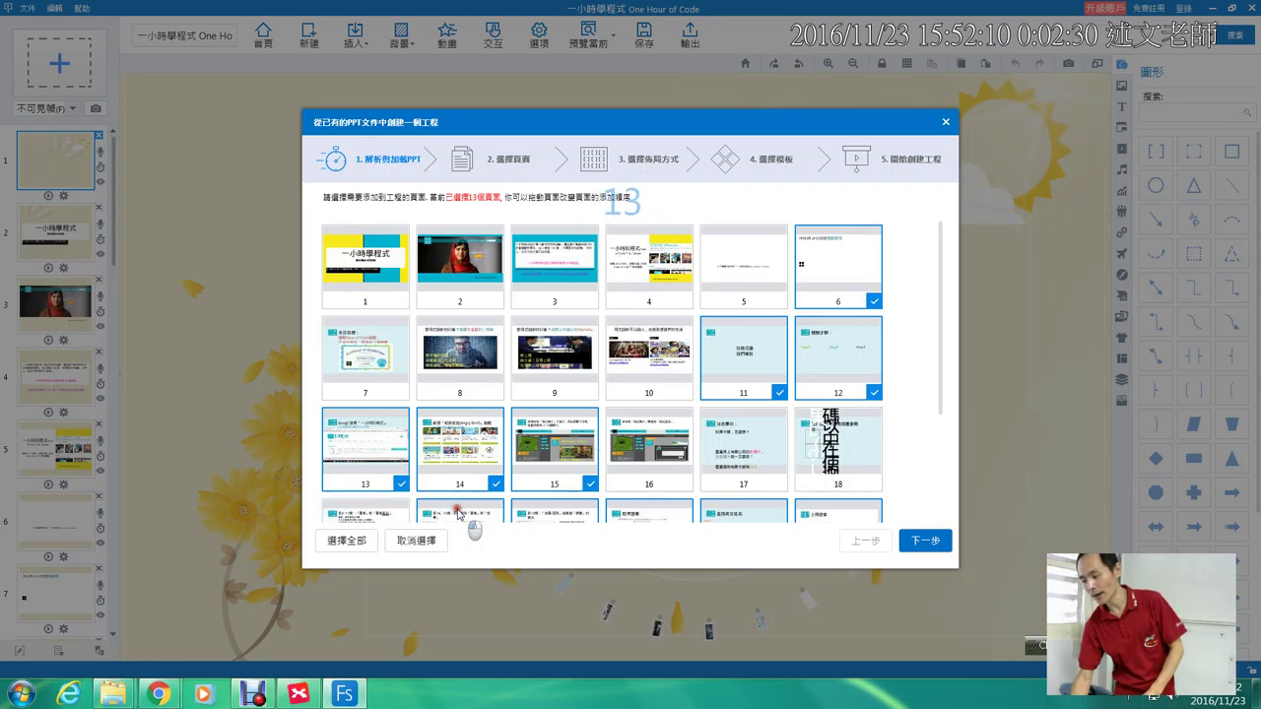
click(554, 514)
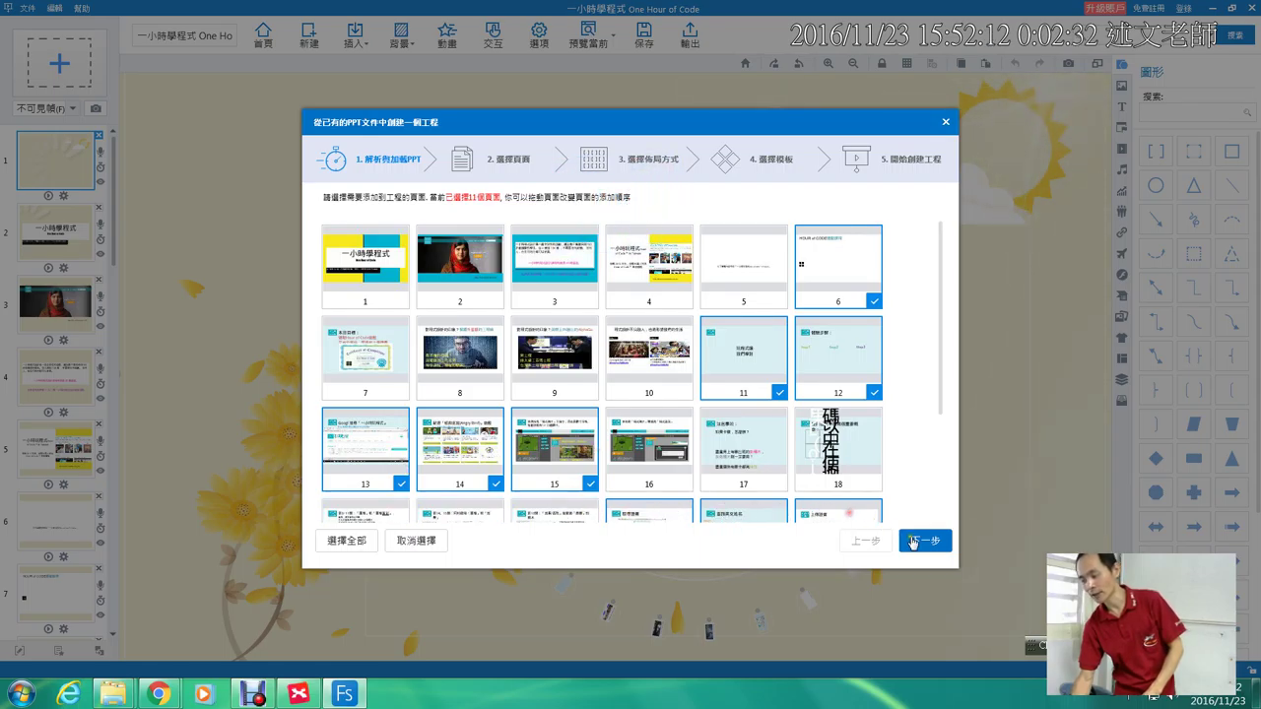
click(912, 541)
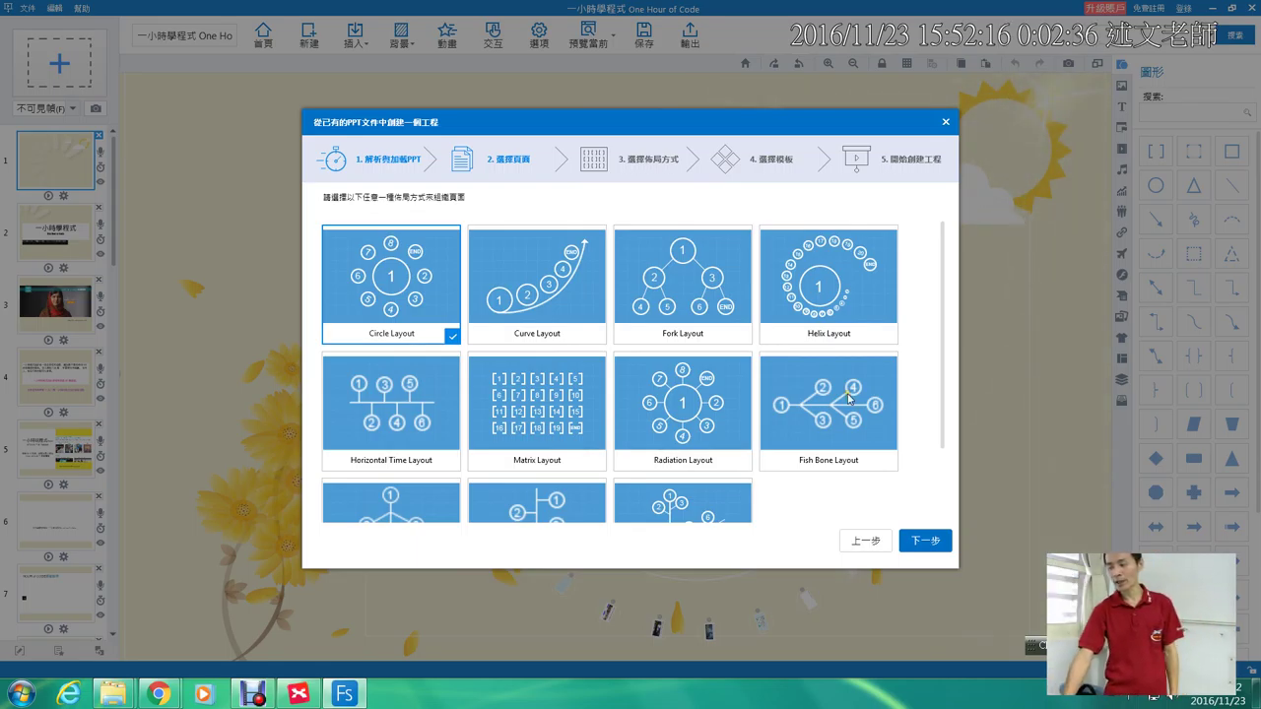
scroll(661, 356, down, 2)
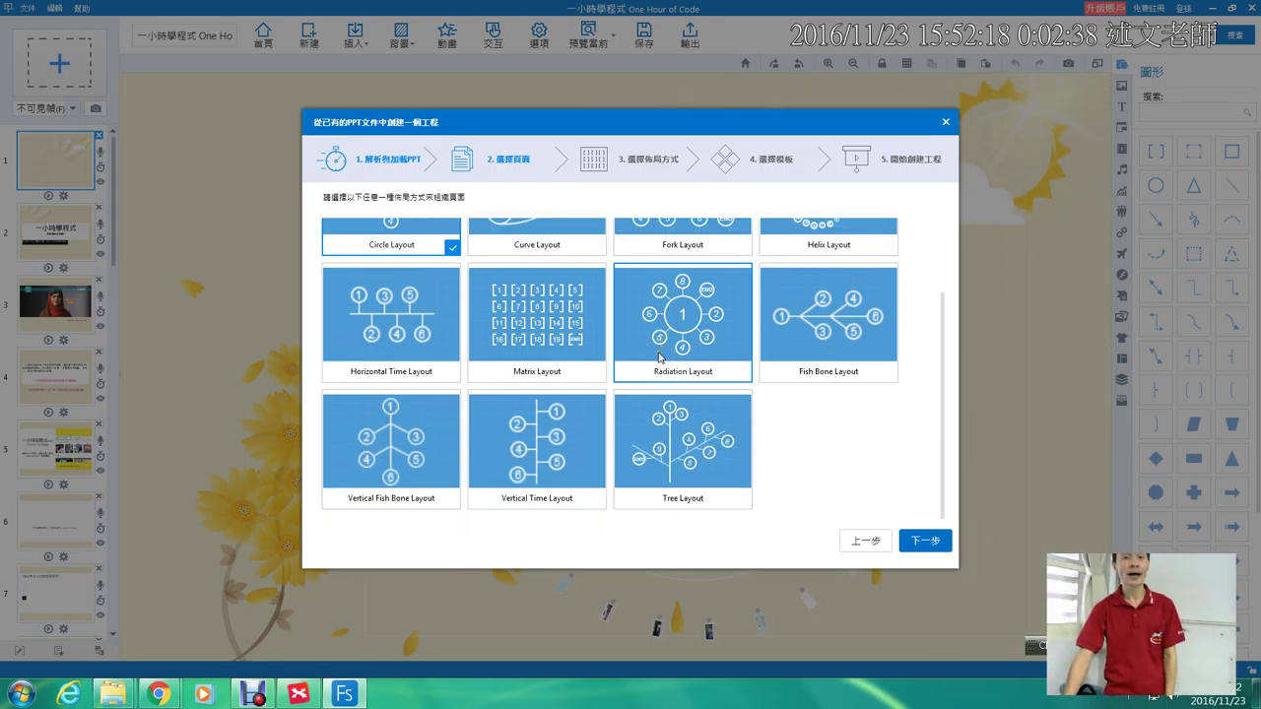
- Pick Vertical Time Layout and the business world-map template, then create the project
click(523, 448)
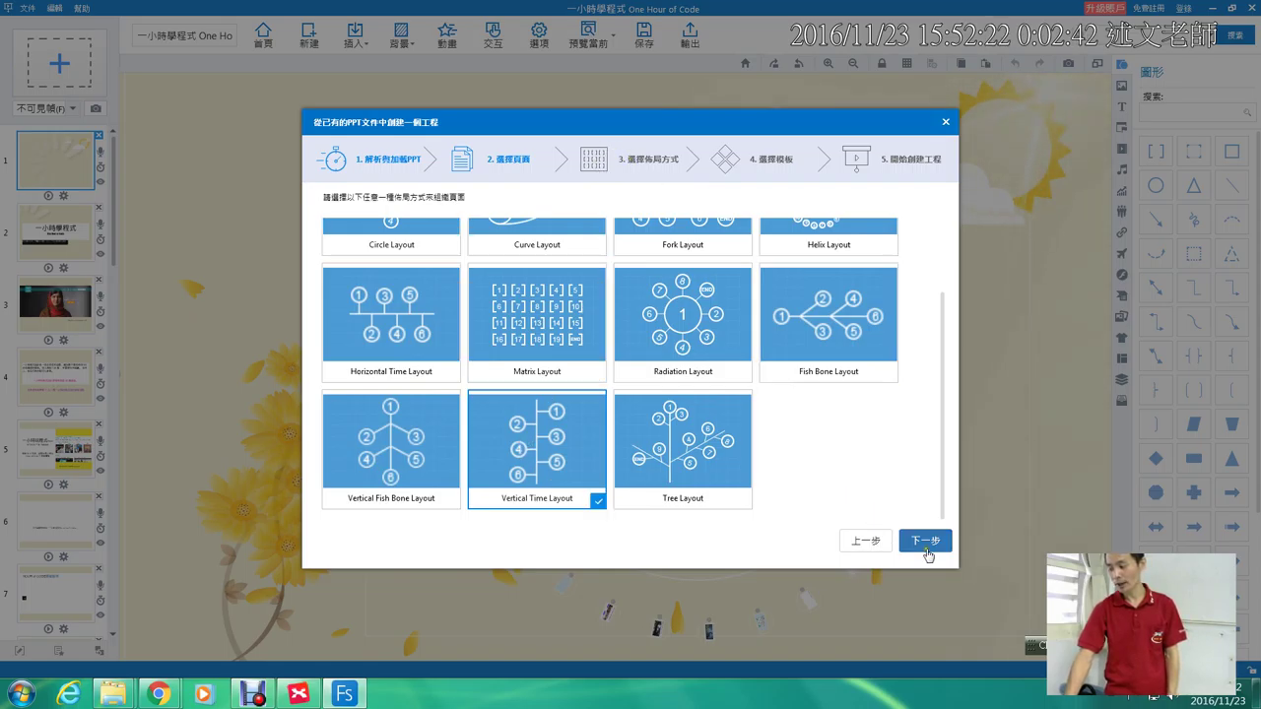
click(923, 542)
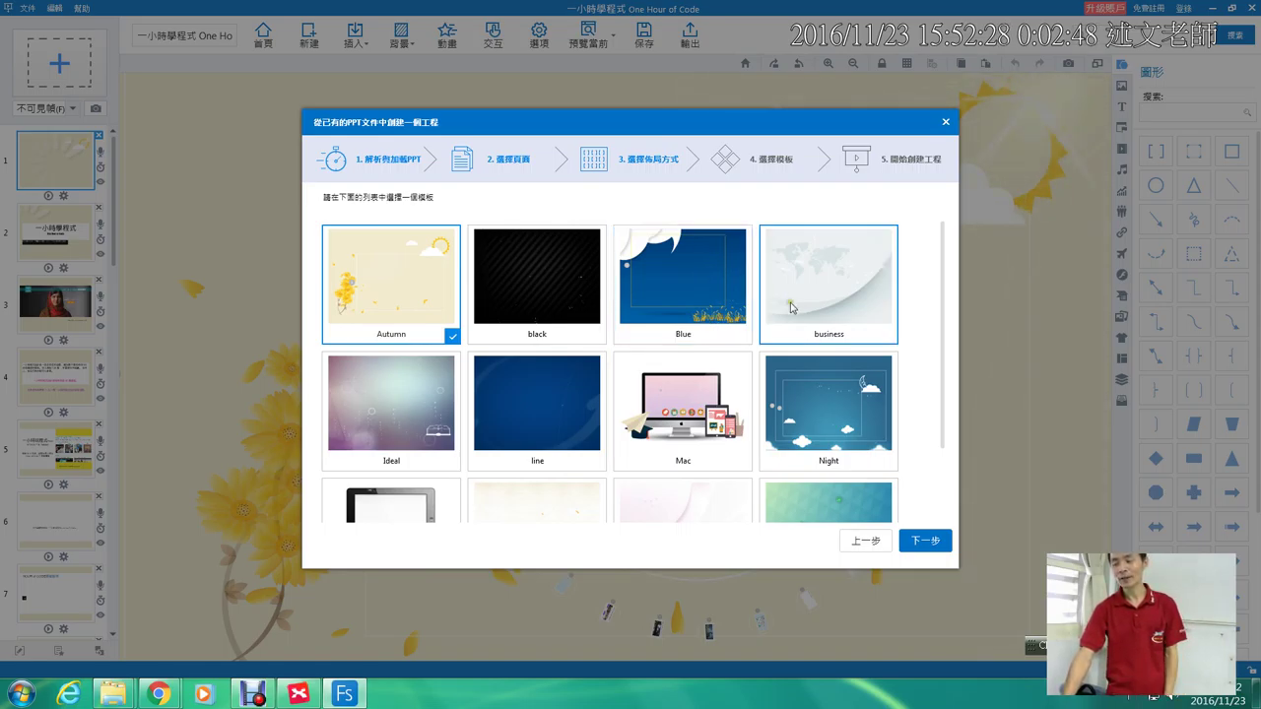
scroll(790, 338, down, 1)
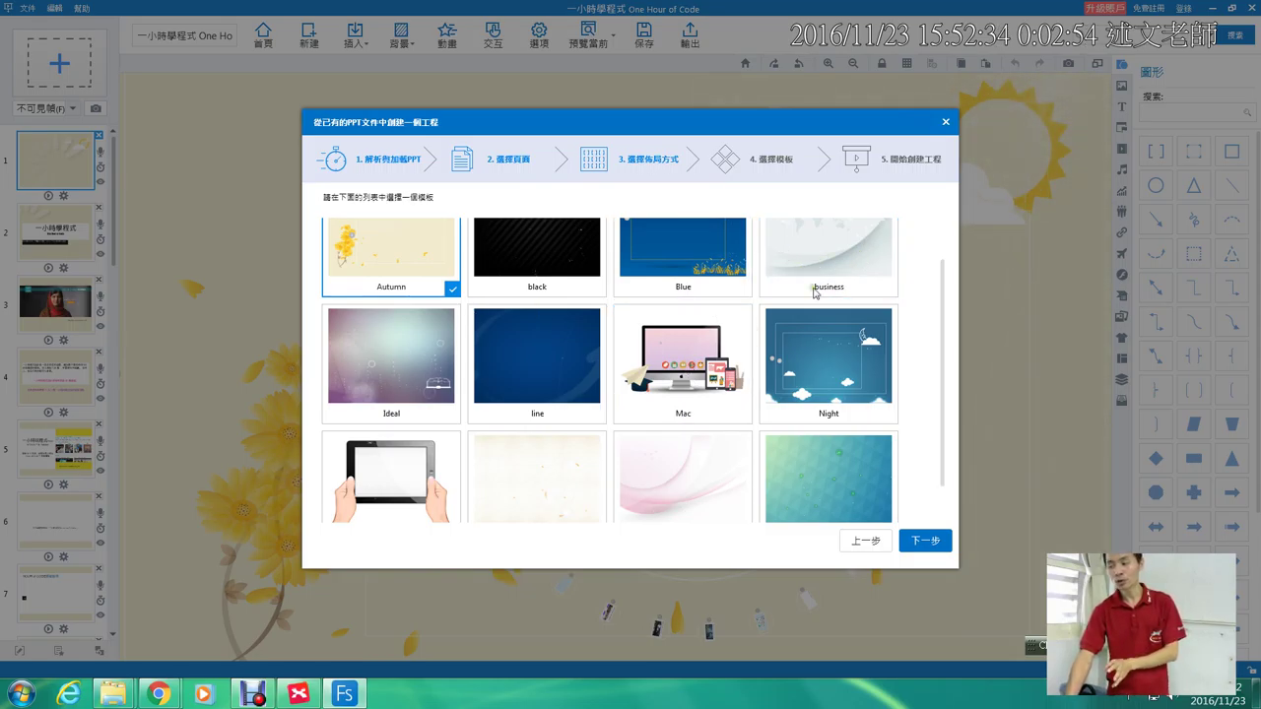
click(814, 286)
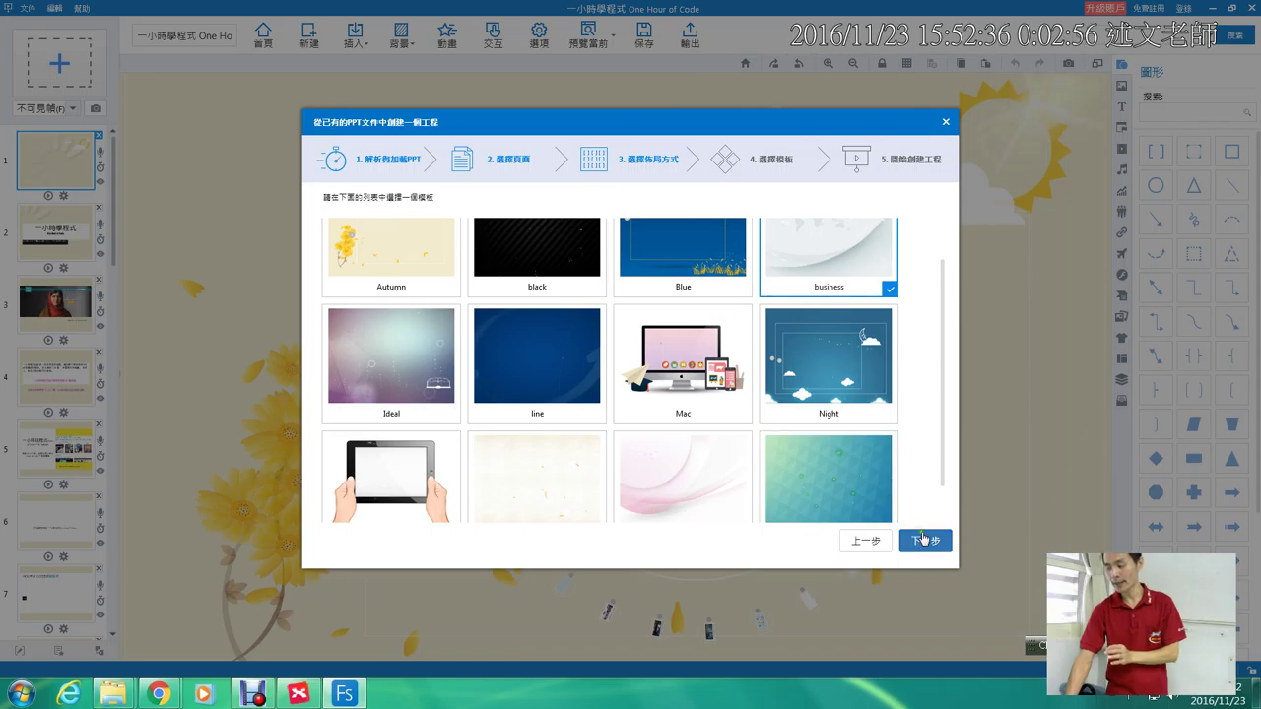
click(923, 538)
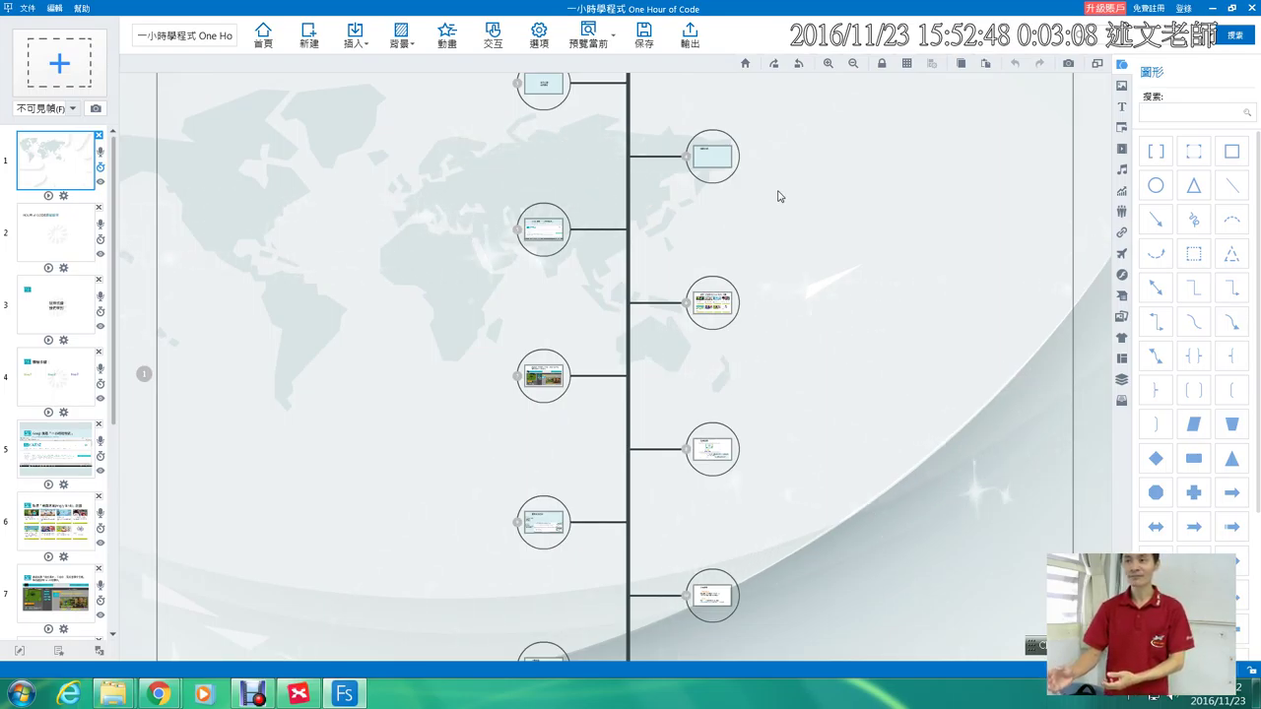
- Use 新建 (New) to go back to the Focusky home screen with its 1101 online templates
click(308, 38)
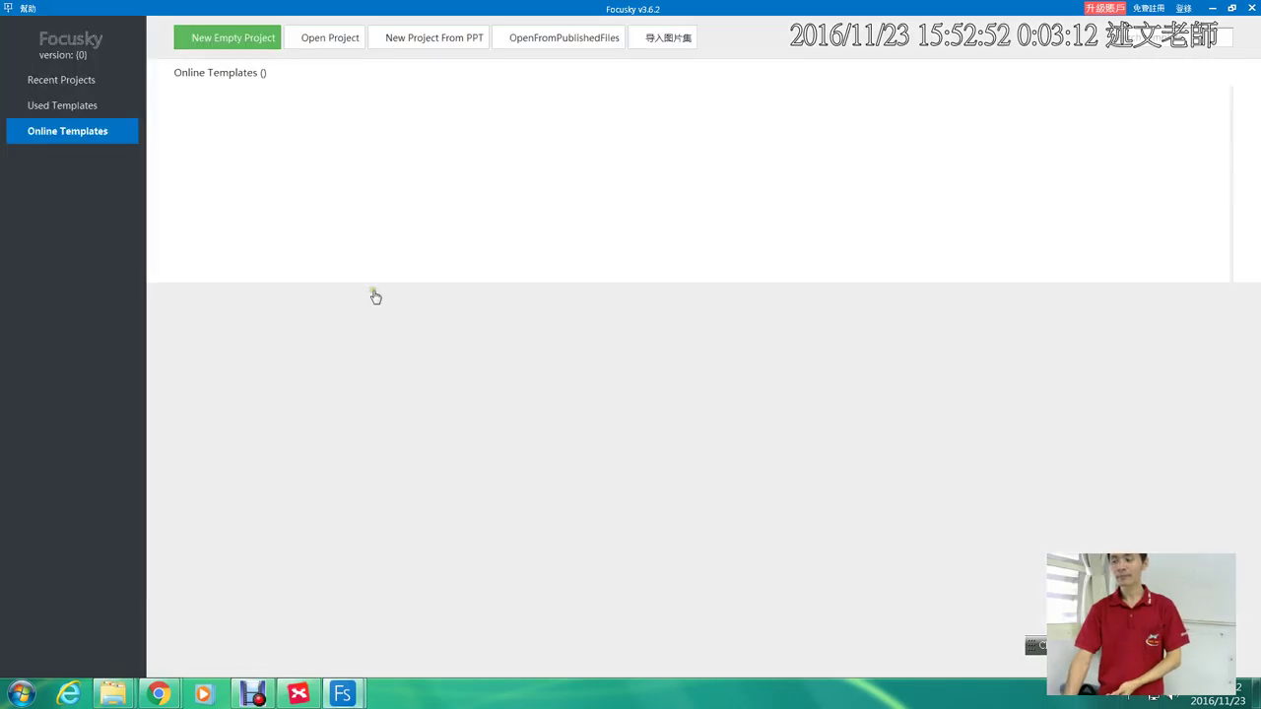